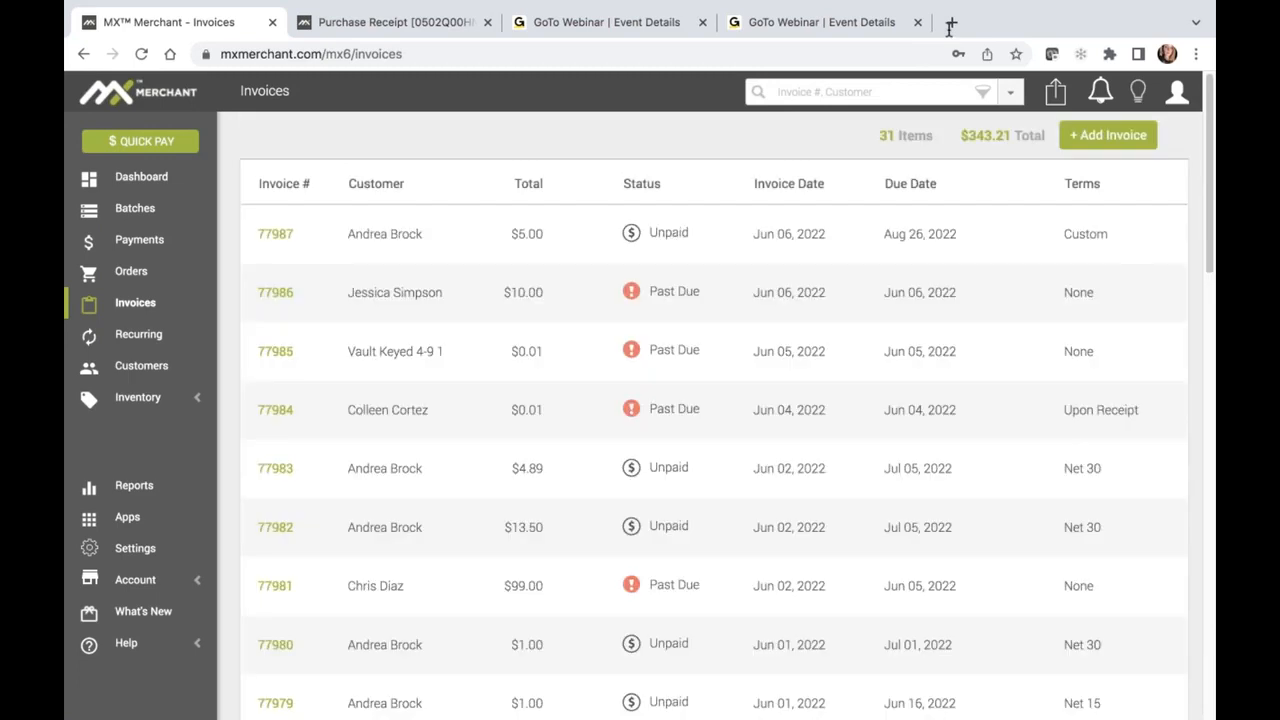
Start a new invoice for the existing customer whose name begins with "And" and add the customer's saved mobile number
{"action": "left_click", "coordinate": [1113, 136]}
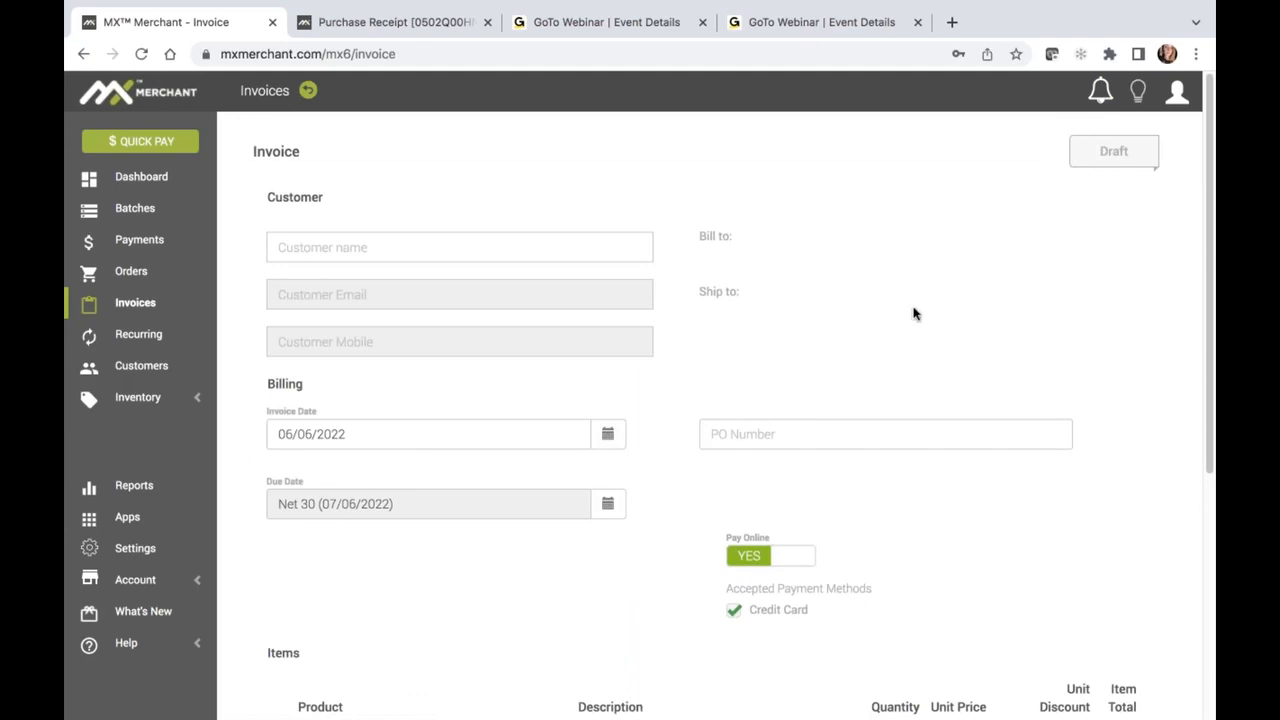
{"action": "left_click", "coordinate": [344, 250]}
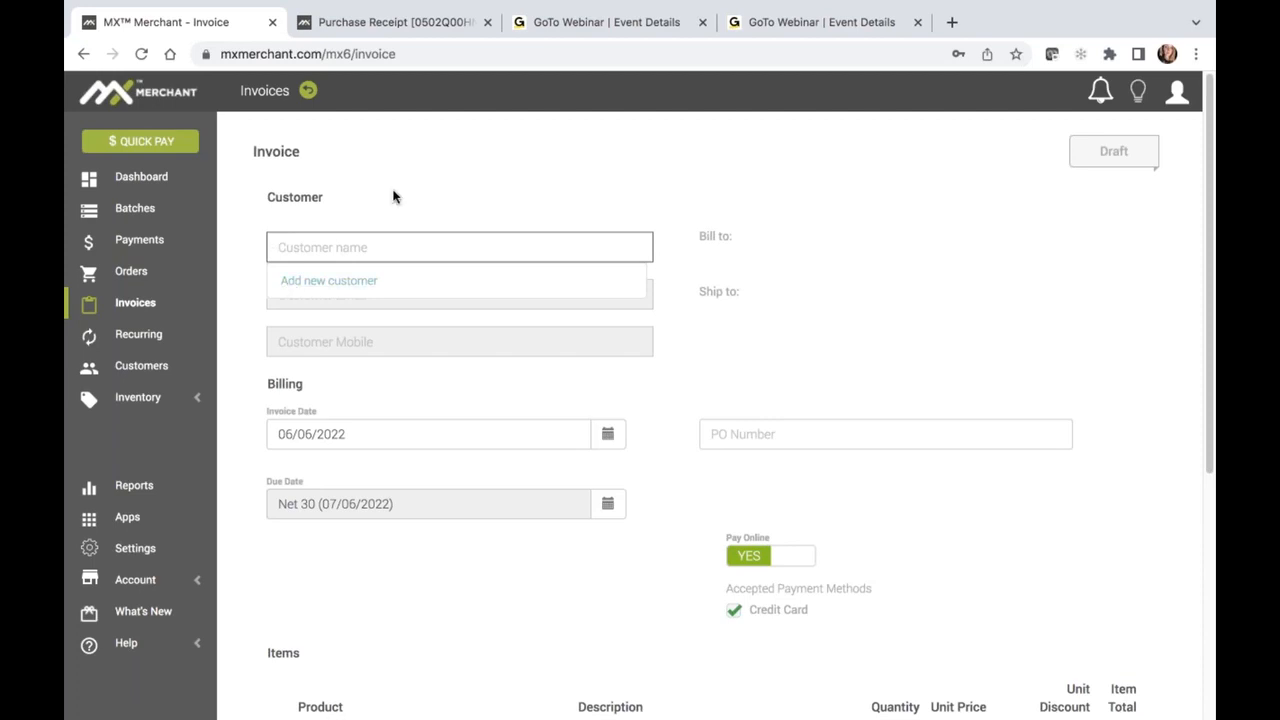
{"action": "type", "text": "And"}
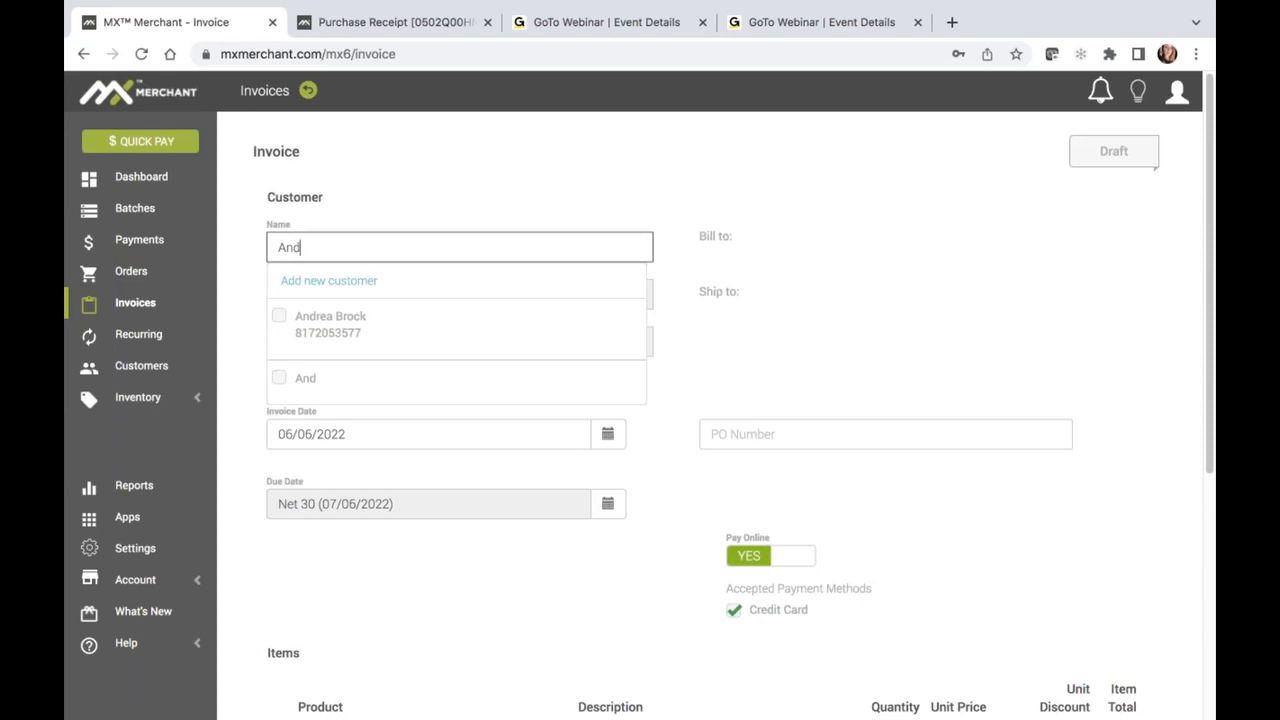
{"action": "left_click", "coordinate": [330, 317]}
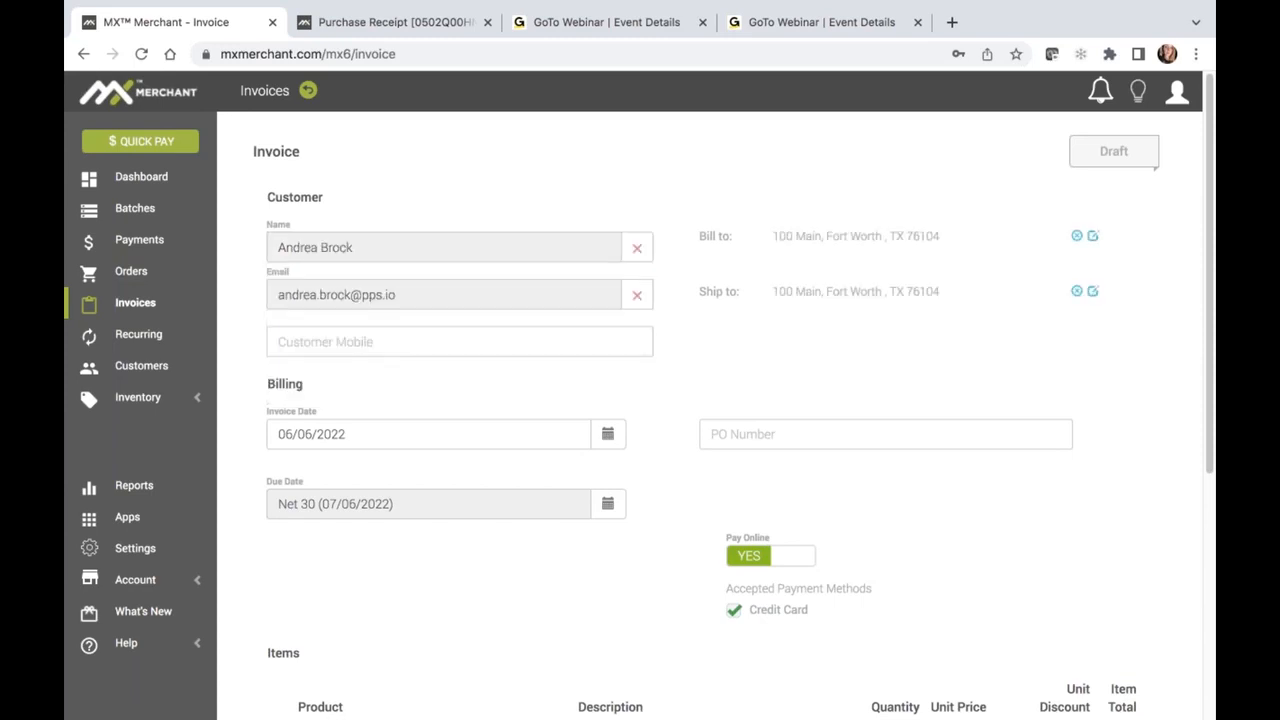
{"action": "left_click", "coordinate": [335, 343]}
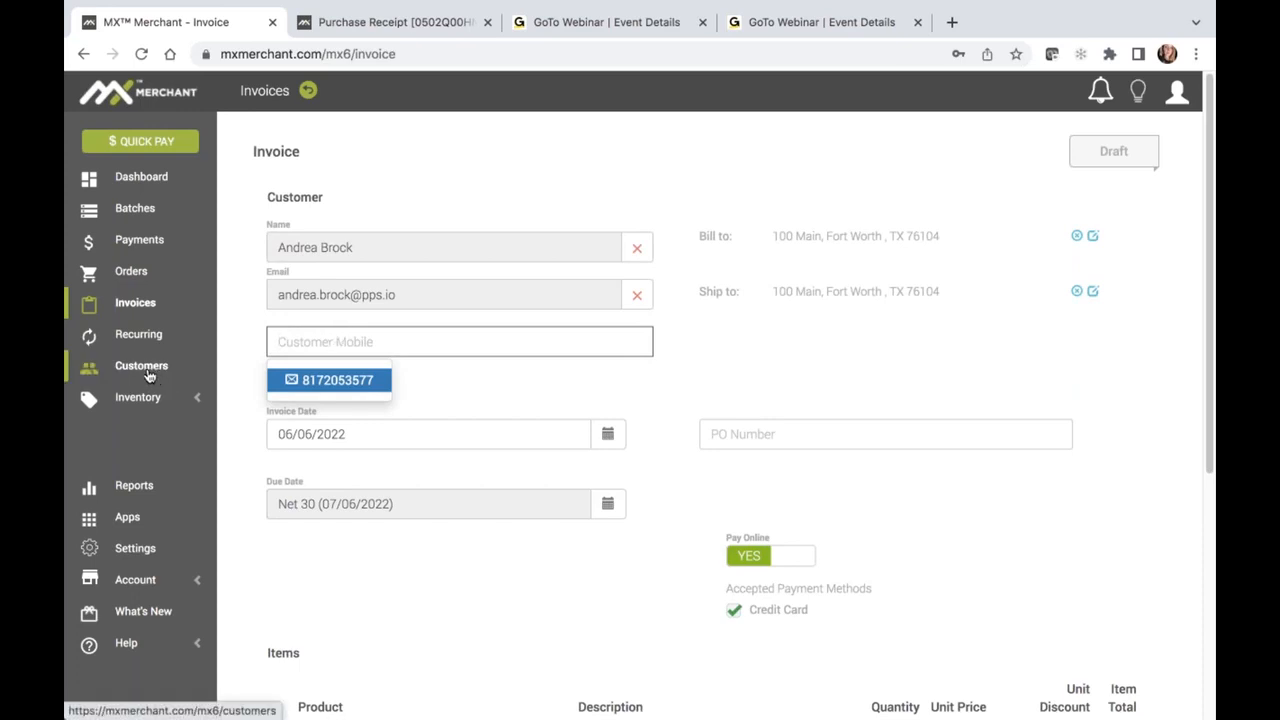
{"action": "left_click", "coordinate": [315, 388]}
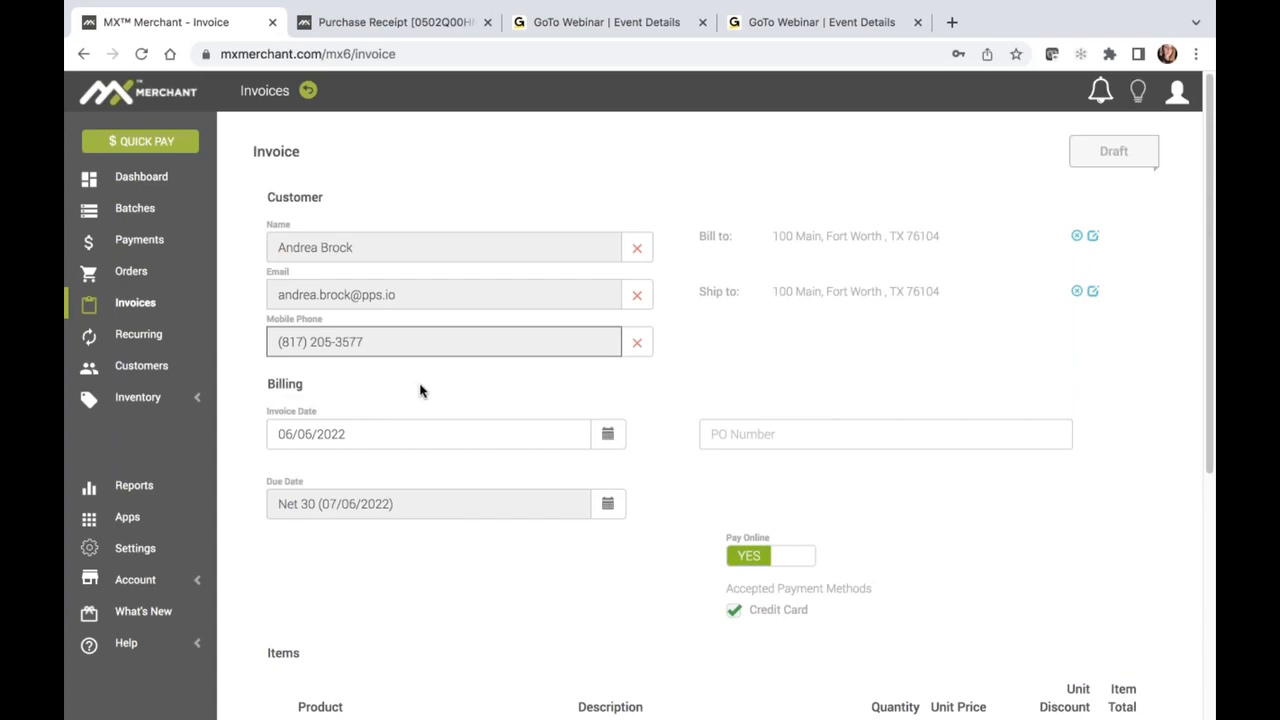
Set the invoice's due date to the custom date 07/30/2022
{"action": "scroll", "coordinate": [420, 391], "scroll_direction": "down", "scroll_amount": 1}
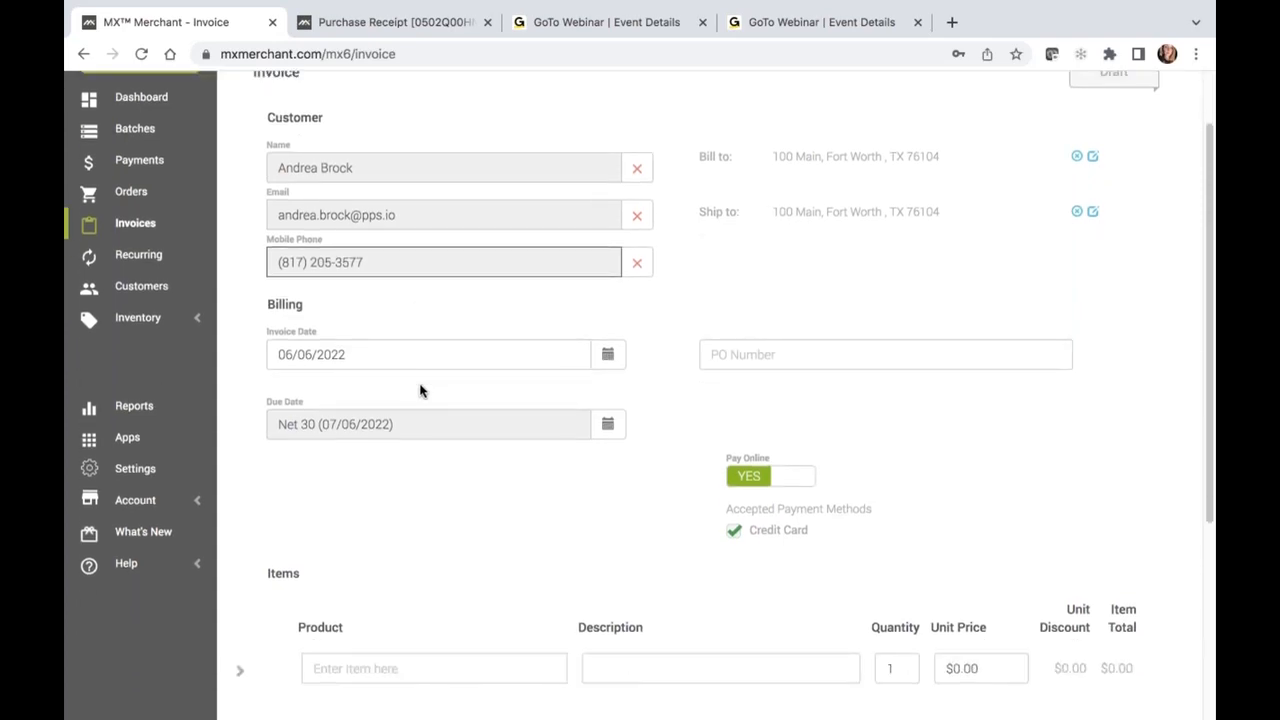
{"action": "left_click", "coordinate": [607, 357]}
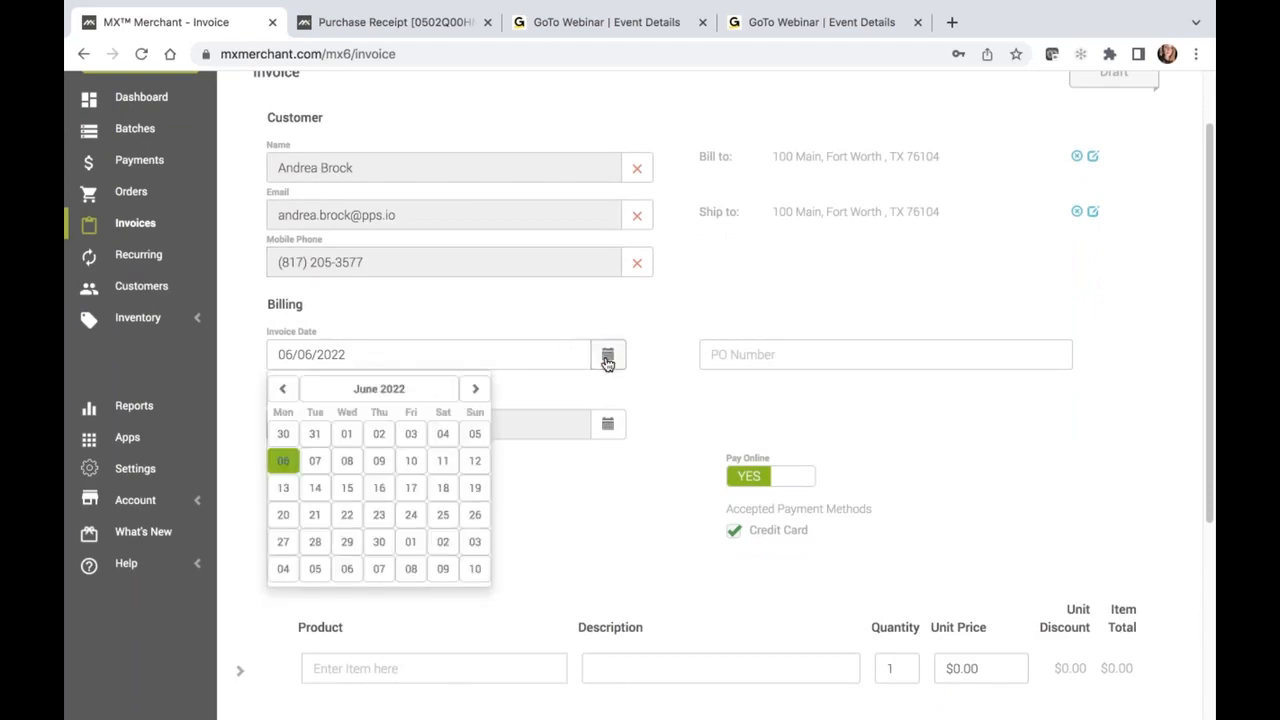
{"action": "left_click", "coordinate": [745, 355]}
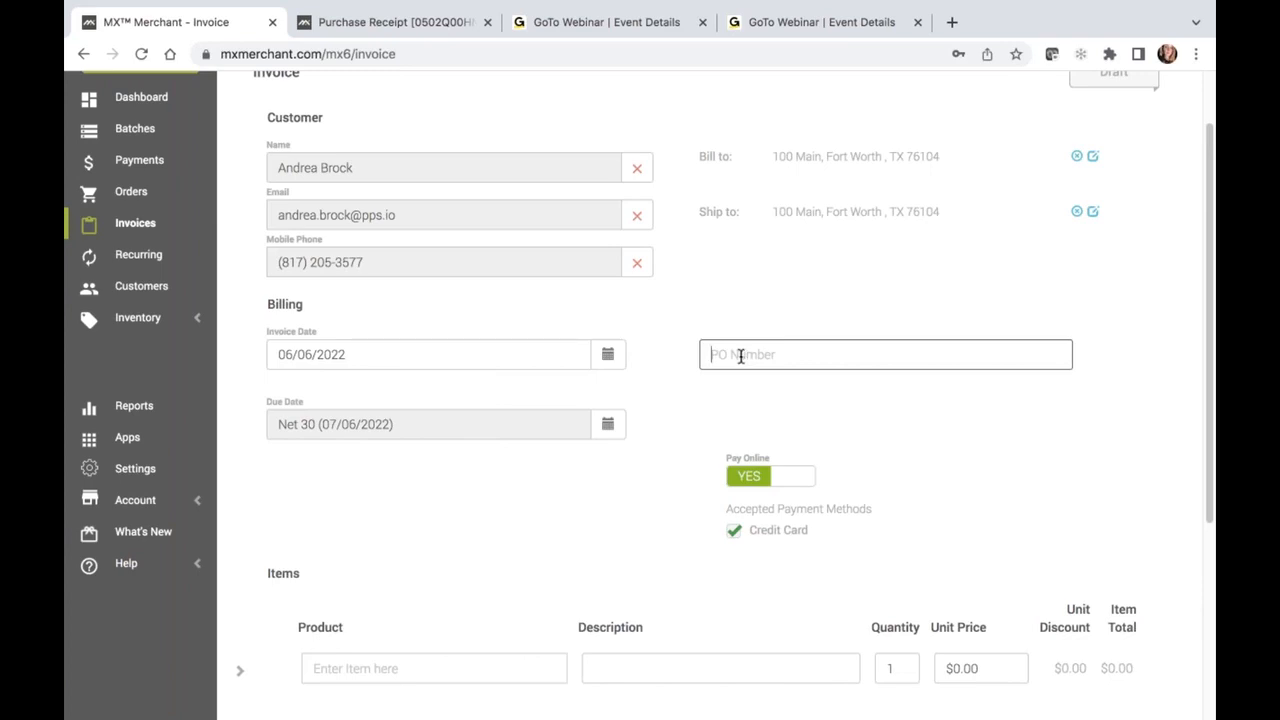
{"action": "scroll", "coordinate": [740, 356], "scroll_direction": "up", "scroll_amount": 2}
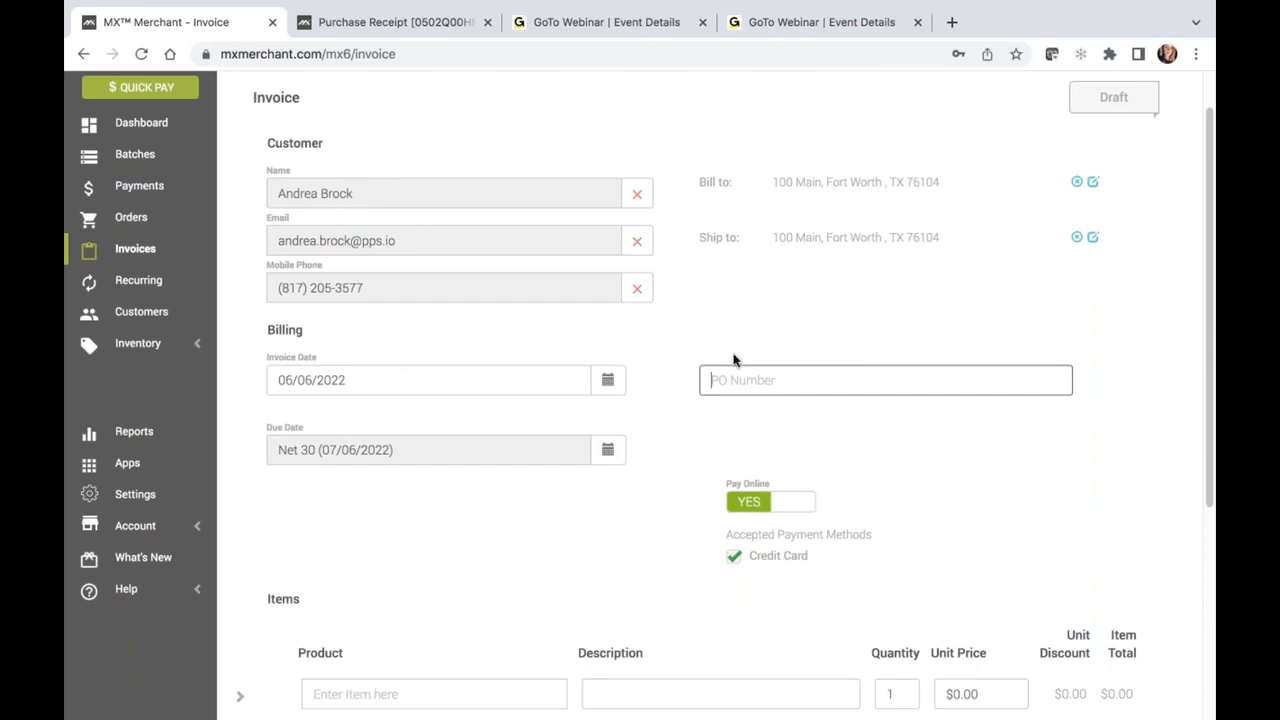
{"action": "scroll", "coordinate": [705, 355], "scroll_direction": "down", "scroll_amount": 2}
{"action": "left_click", "coordinate": [612, 382]}
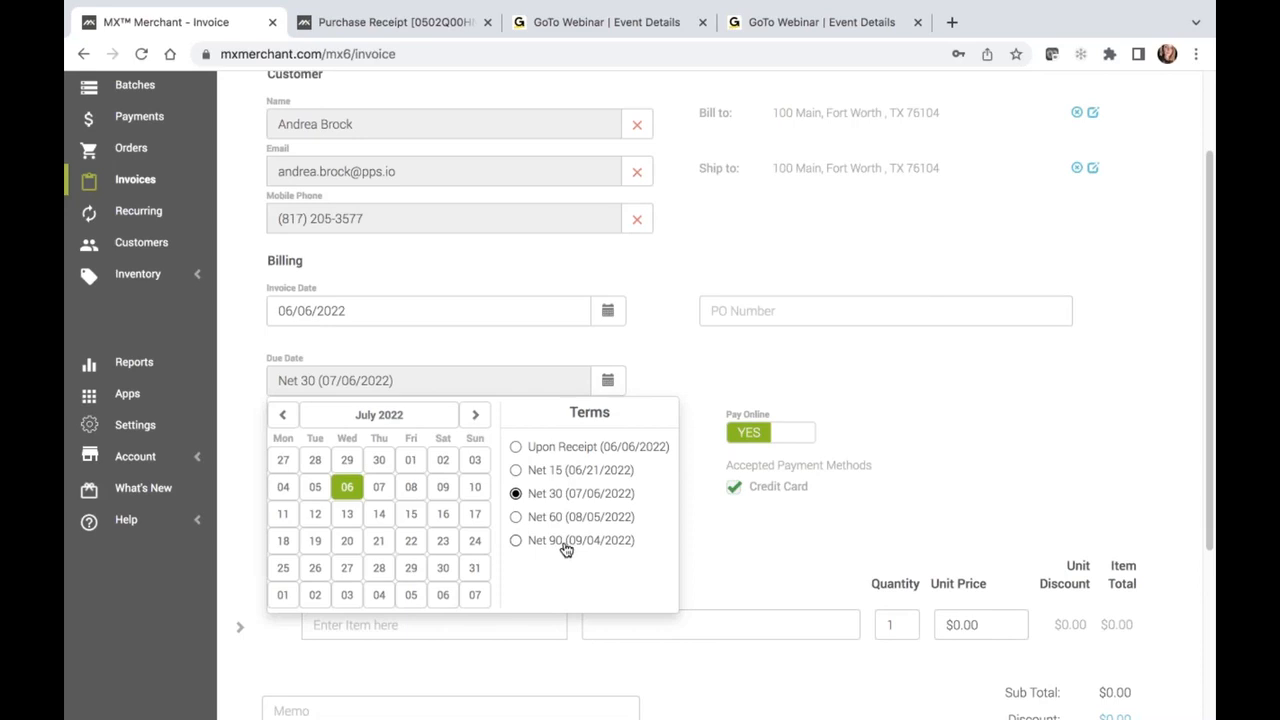
{"action": "left_click", "coordinate": [442, 568]}
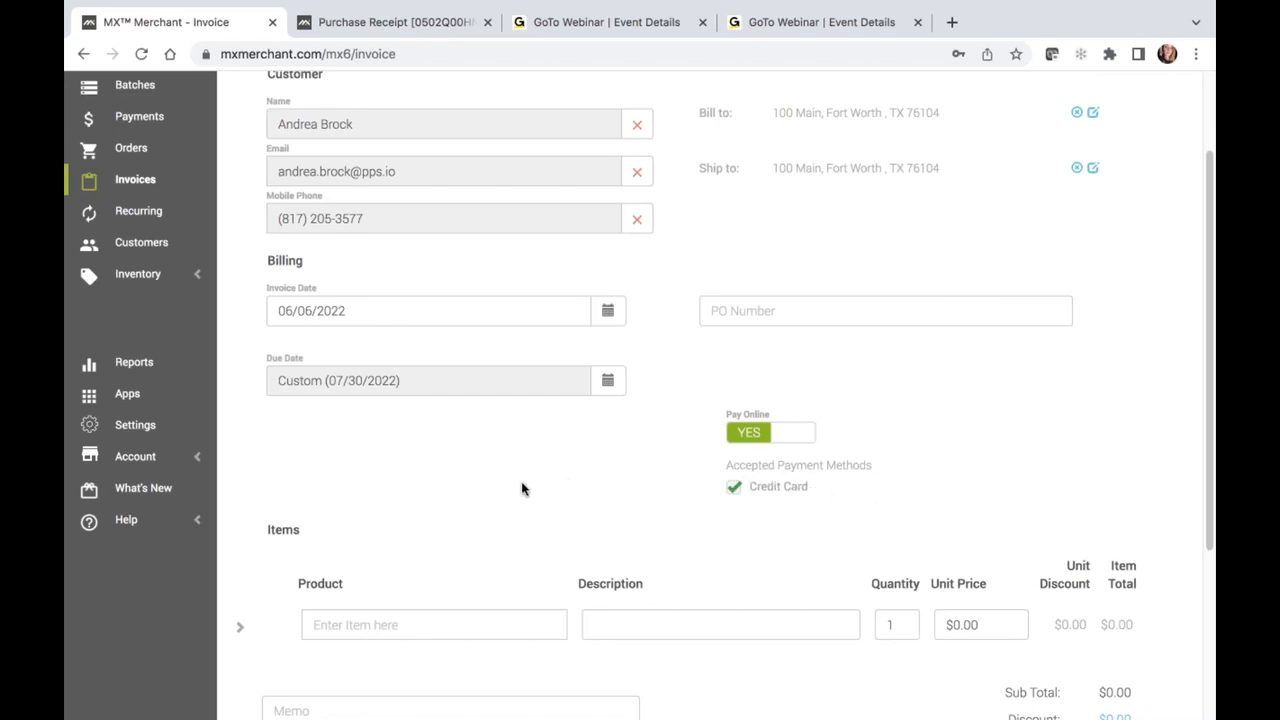
Enter "Coffee cup" as the invoice's first product, with the description "white small"
{"action": "scroll", "coordinate": [518, 489], "scroll_direction": "down", "scroll_amount": 5}
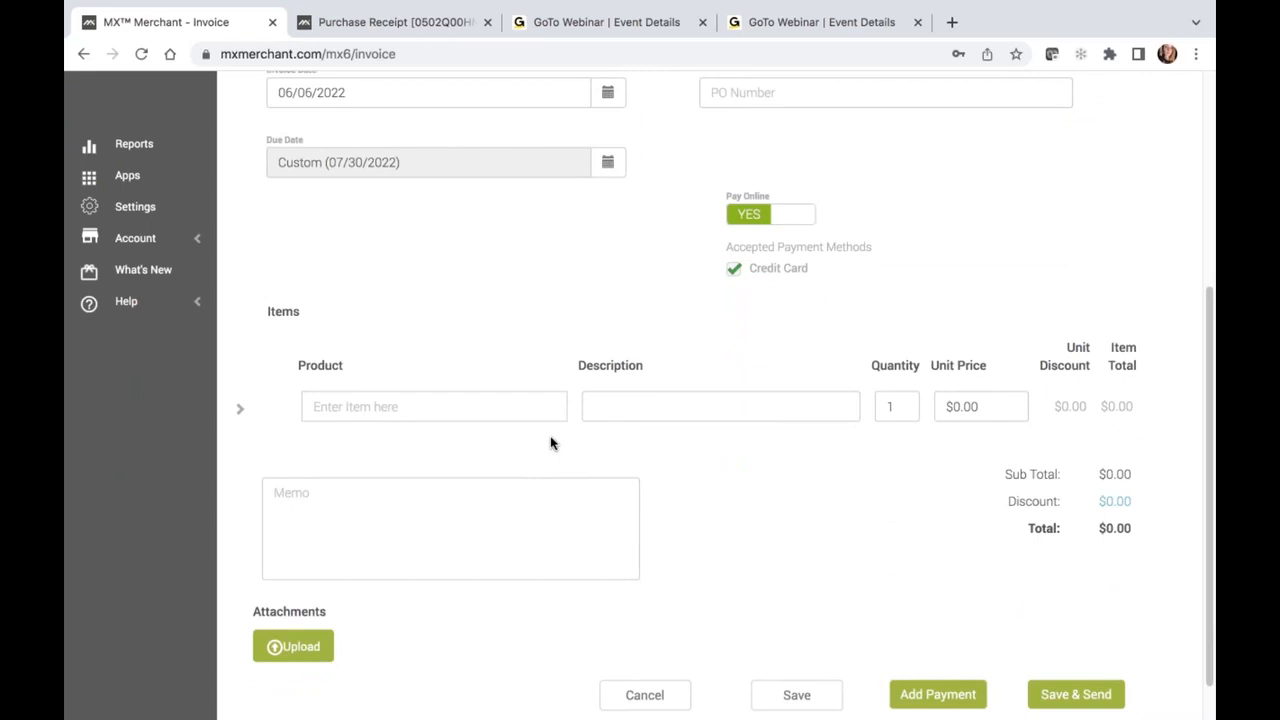
{"action": "left_click", "coordinate": [411, 407]}
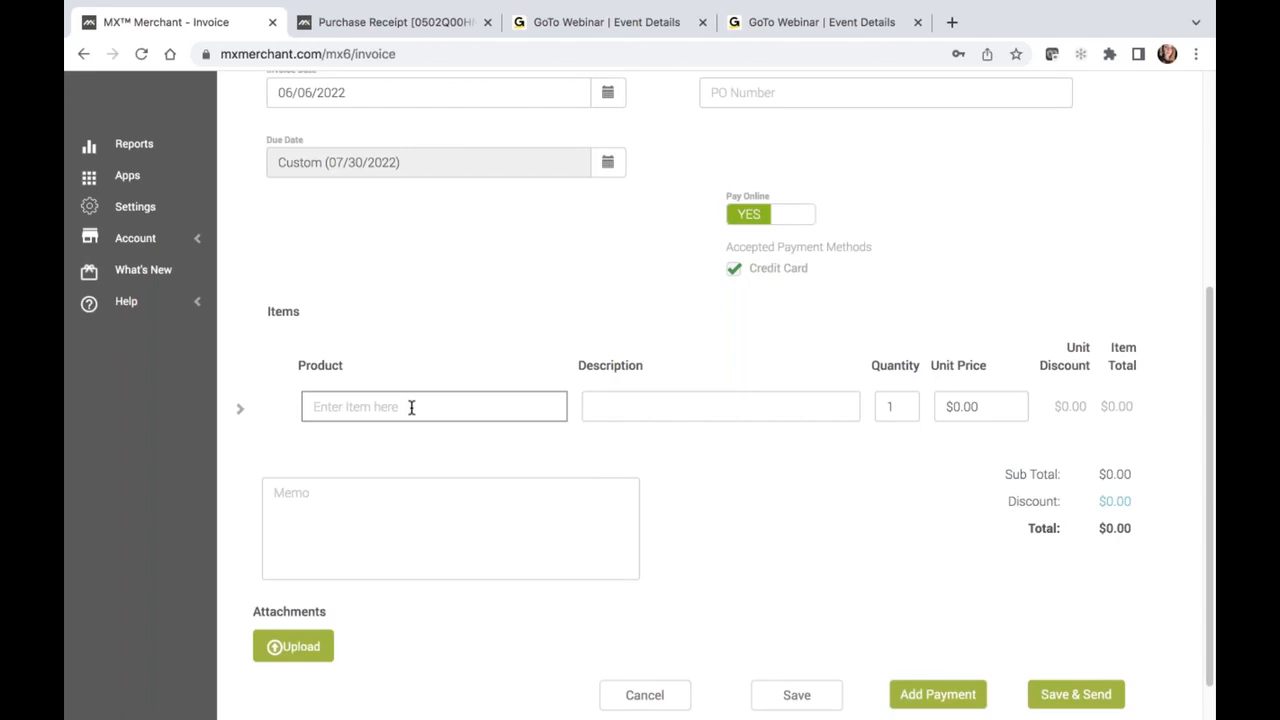
{"action": "type", "text": "Coffee cup"}
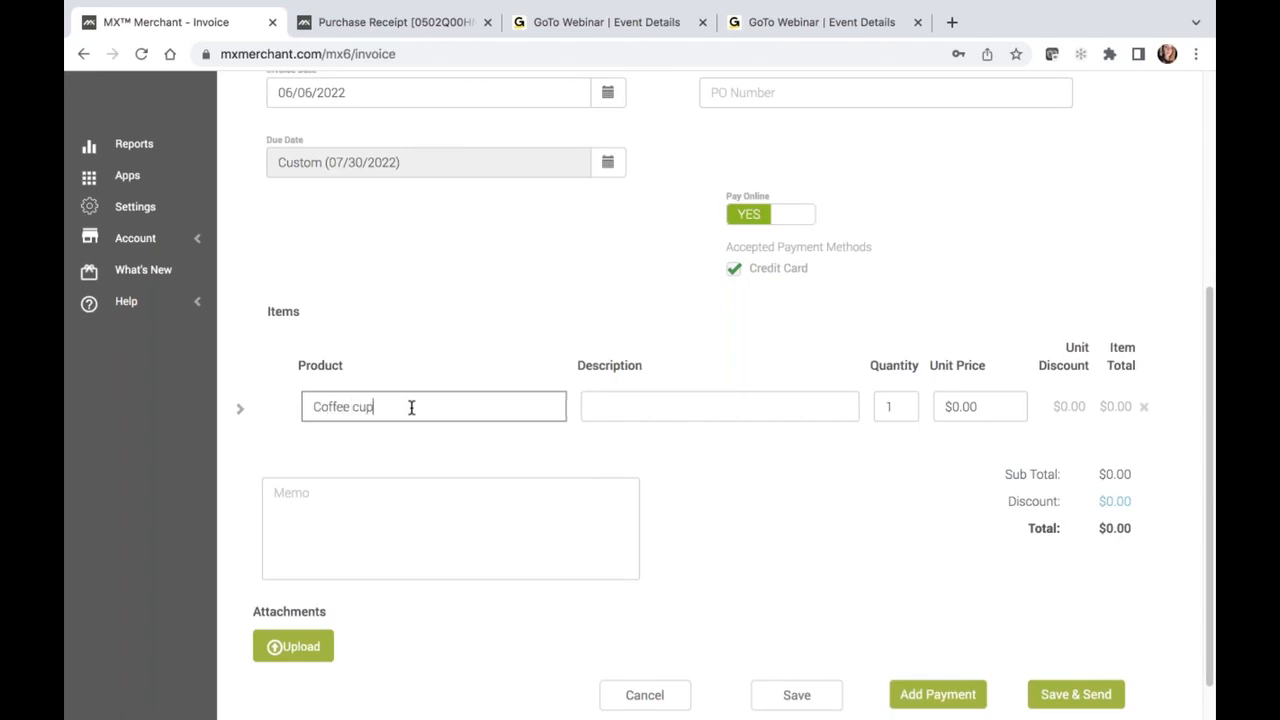
{"action": "key", "text": "Tab"}
{"action": "type", "text": "white "}
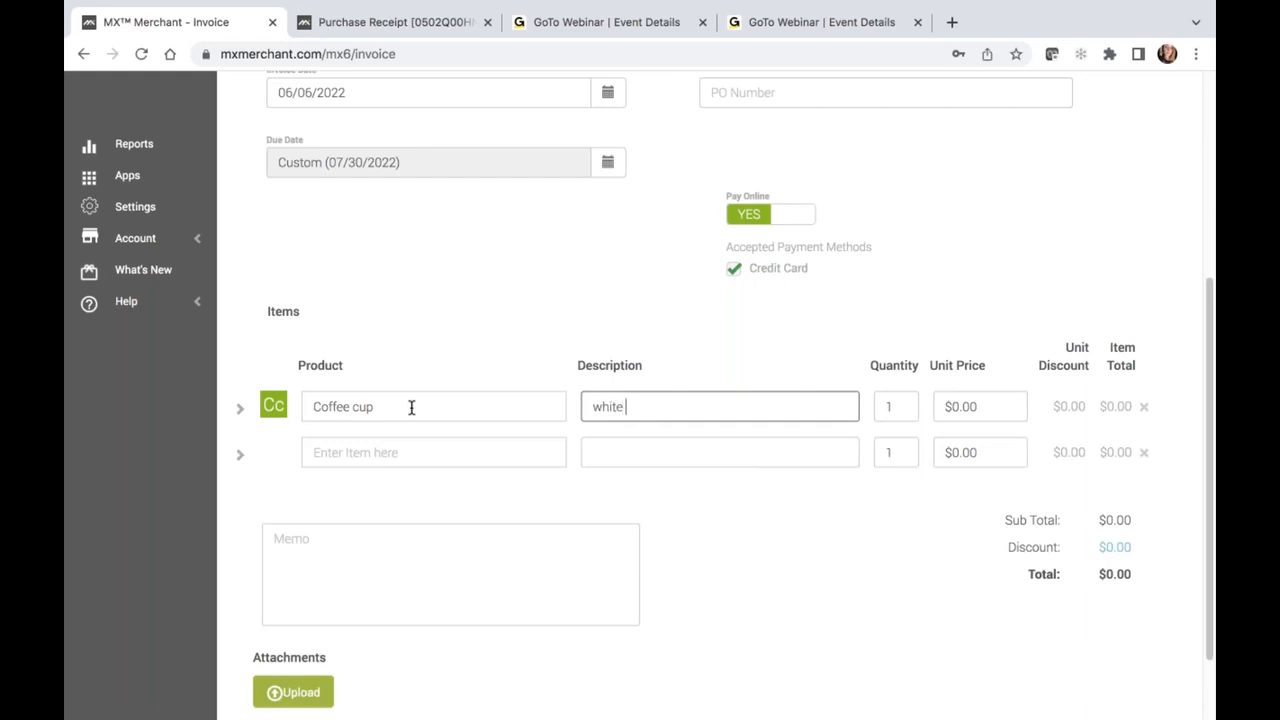
{"action": "type", "text": "small"}
Set the coffee cup's unit price to $5.00 and remove the empty item row below it
{"action": "key", "text": "Tab"}
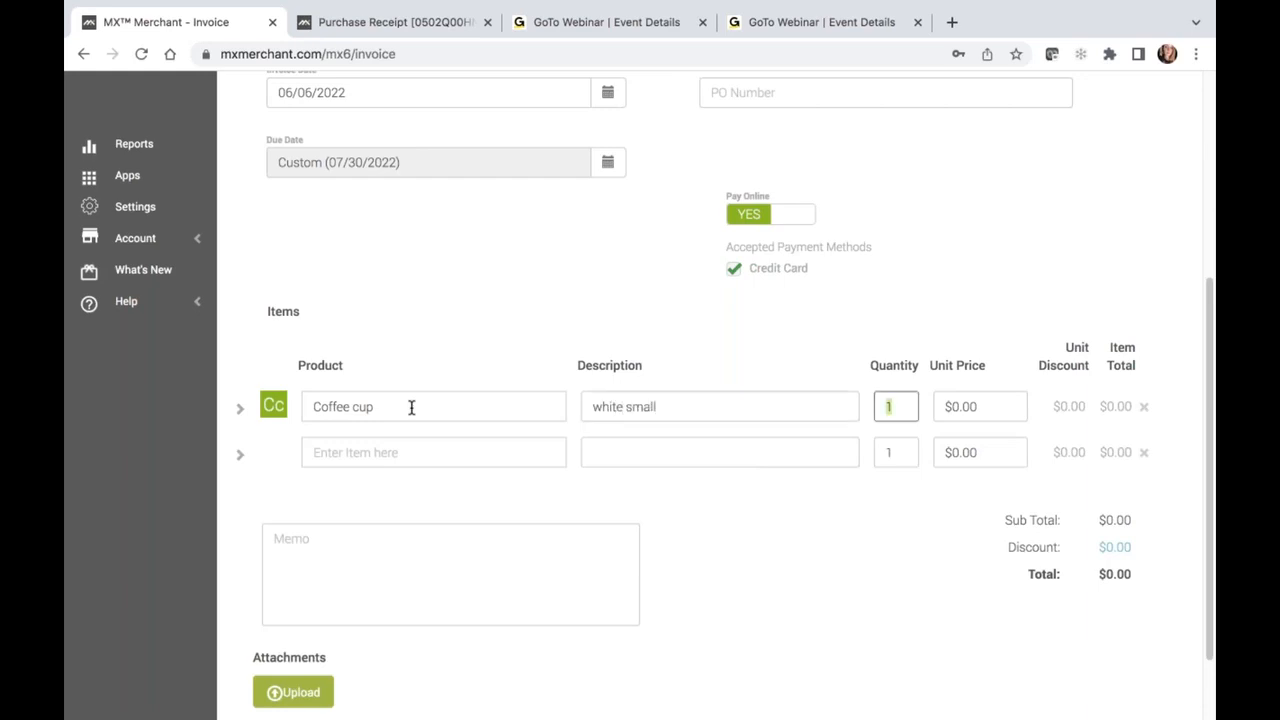
{"action": "key", "text": "Tab"}
{"action": "type", "text": "5.00"}
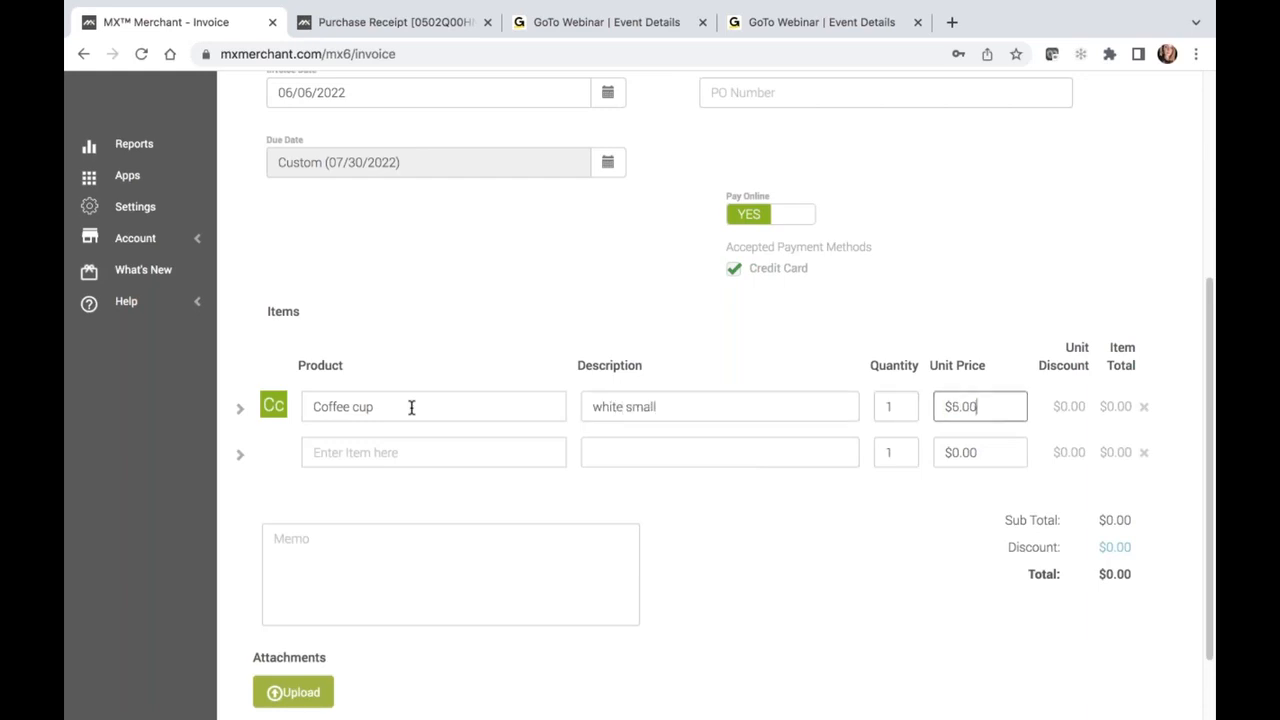
{"action": "key", "text": "Tab"}
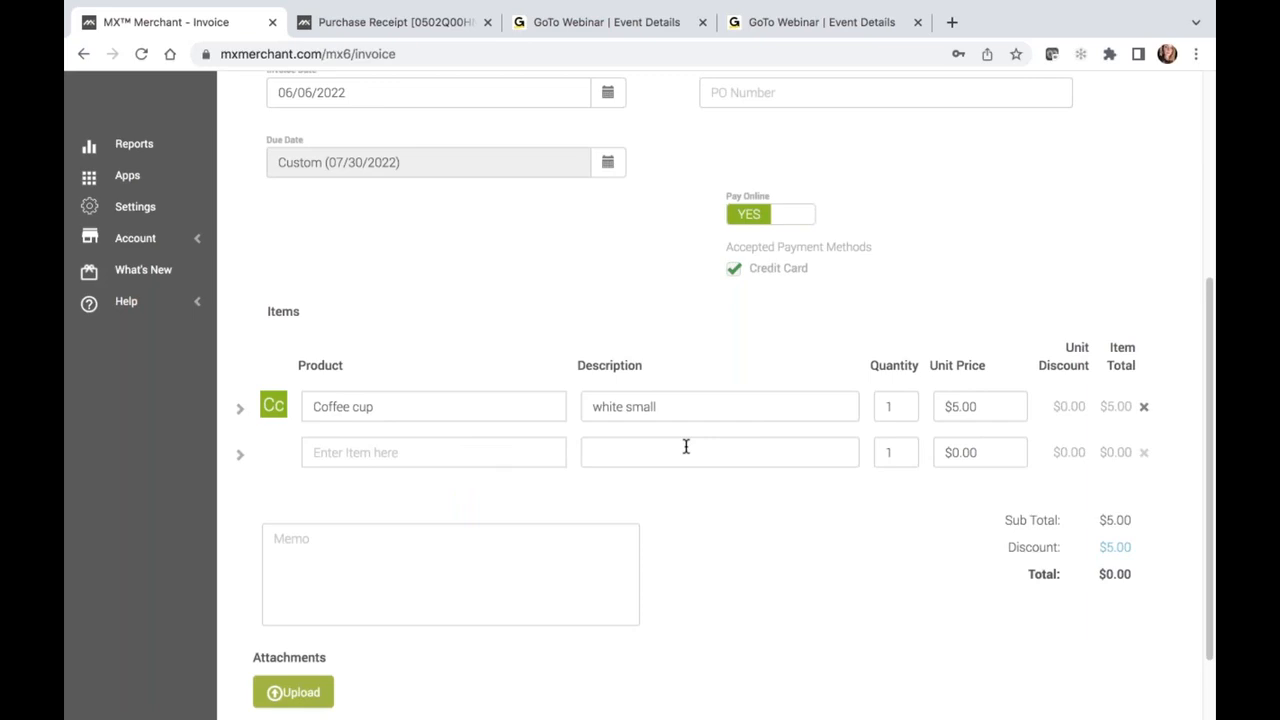
{"action": "left_click", "coordinate": [1145, 455]}
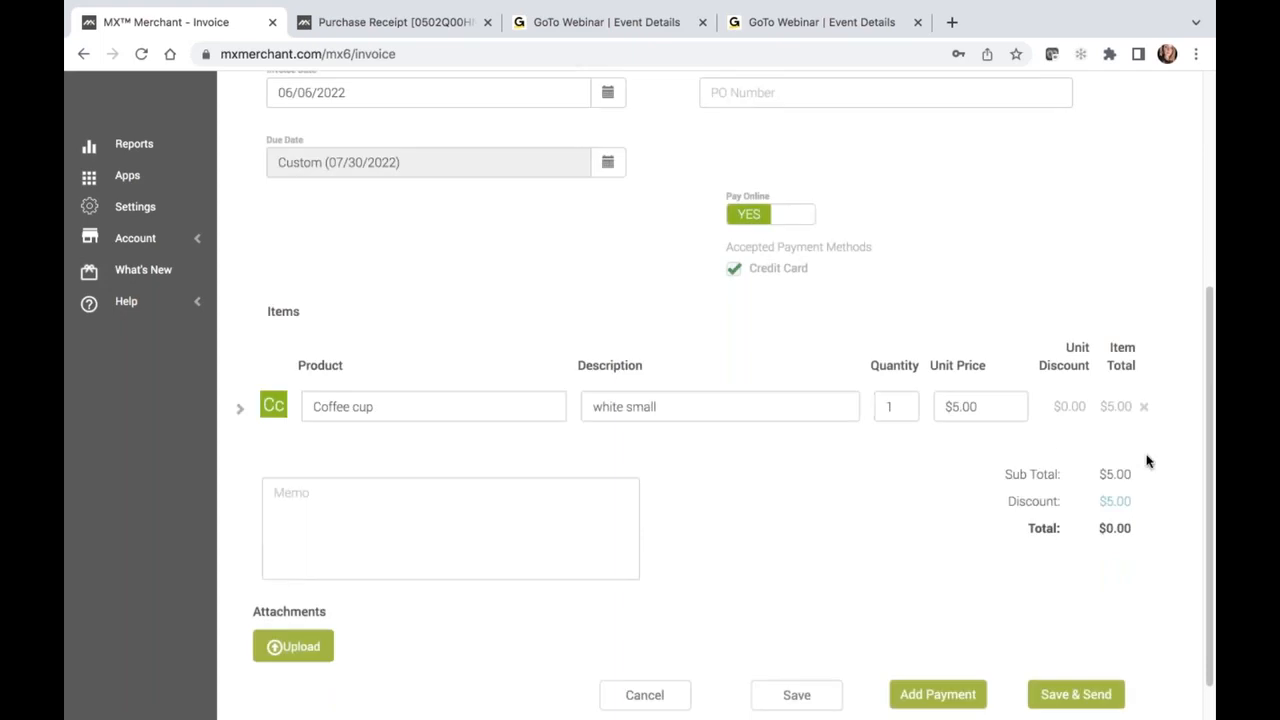
Examine the tax and discount options available for the coffee cup item
{"action": "left_click", "coordinate": [240, 411]}
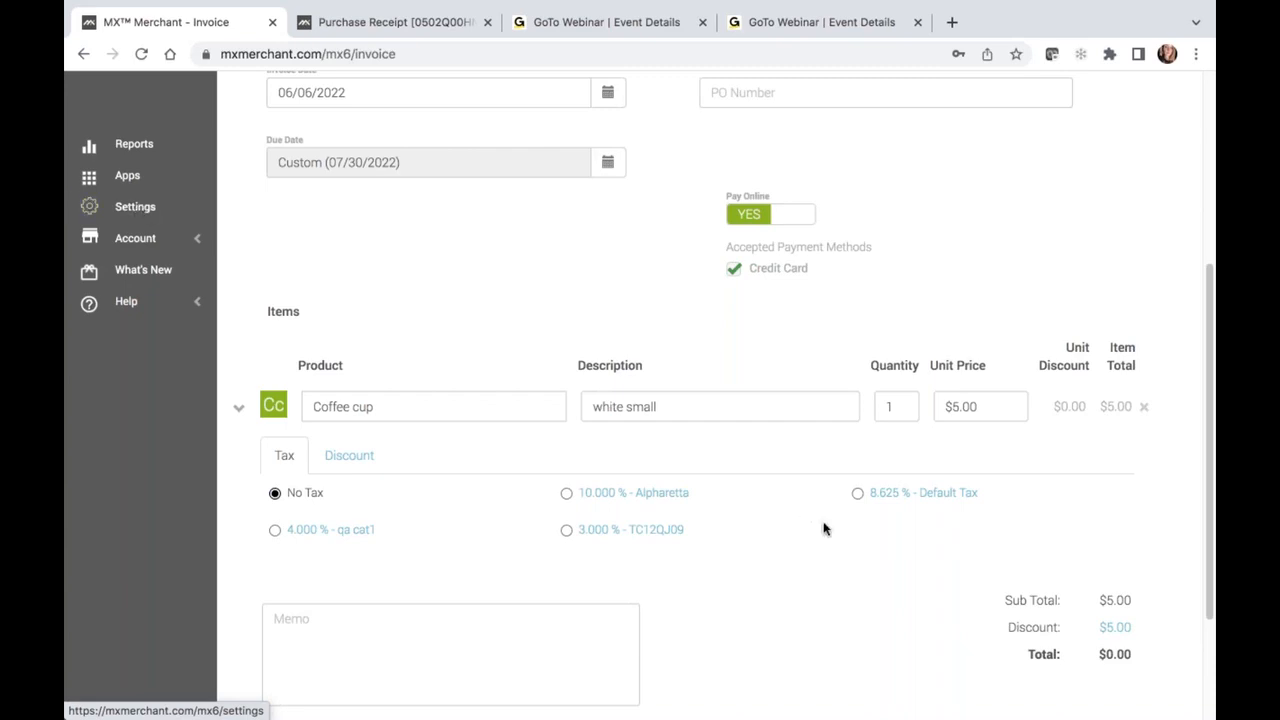
{"action": "left_click", "coordinate": [353, 468]}
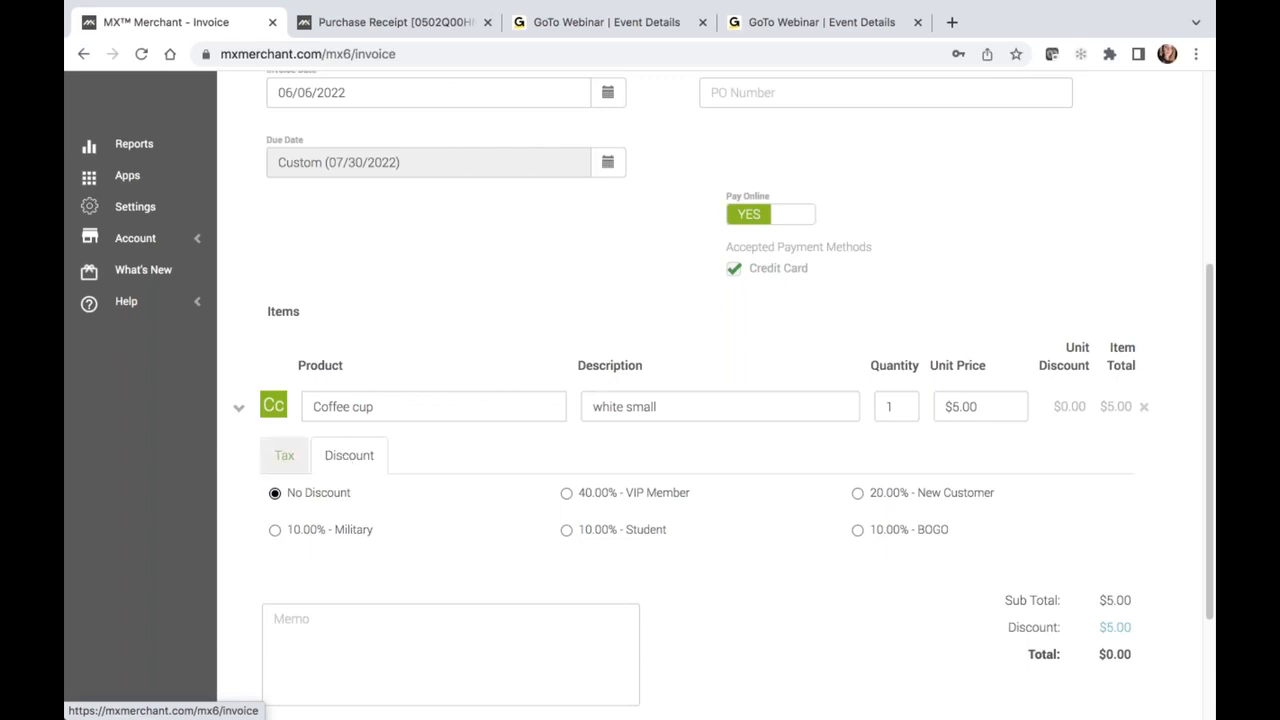
{"action": "left_click", "coordinate": [238, 414]}
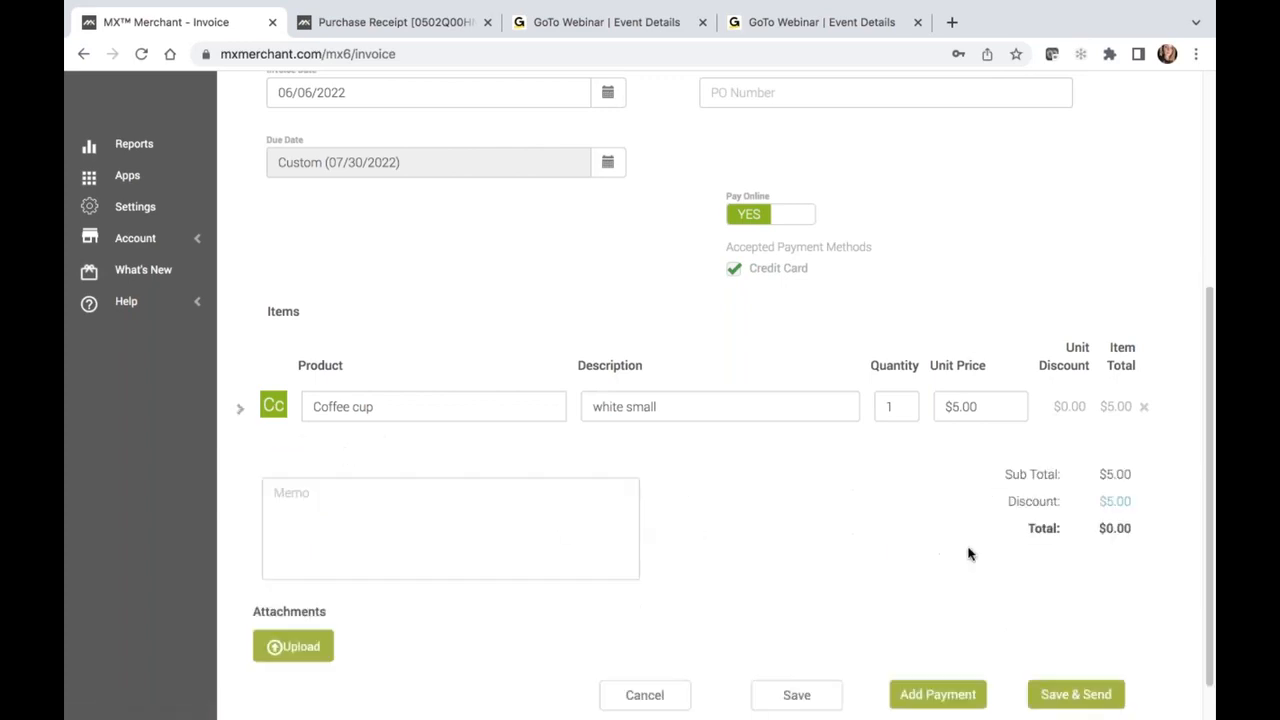
Remove the $10.00 and 10% order discounts from the invoice total, and save and send the invoice
{"action": "left_click", "coordinate": [1116, 505]}
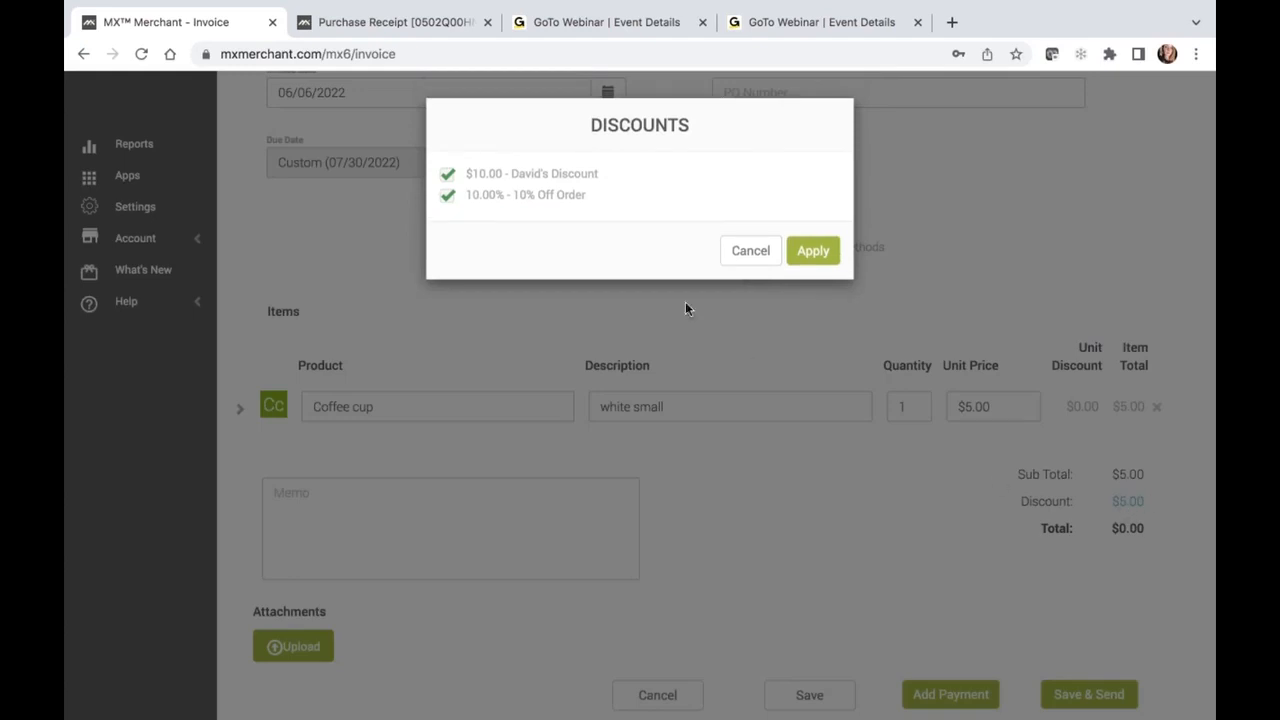
{"action": "left_click", "coordinate": [447, 174]}
{"action": "left_click", "coordinate": [447, 195]}
{"action": "left_click", "coordinate": [823, 261]}
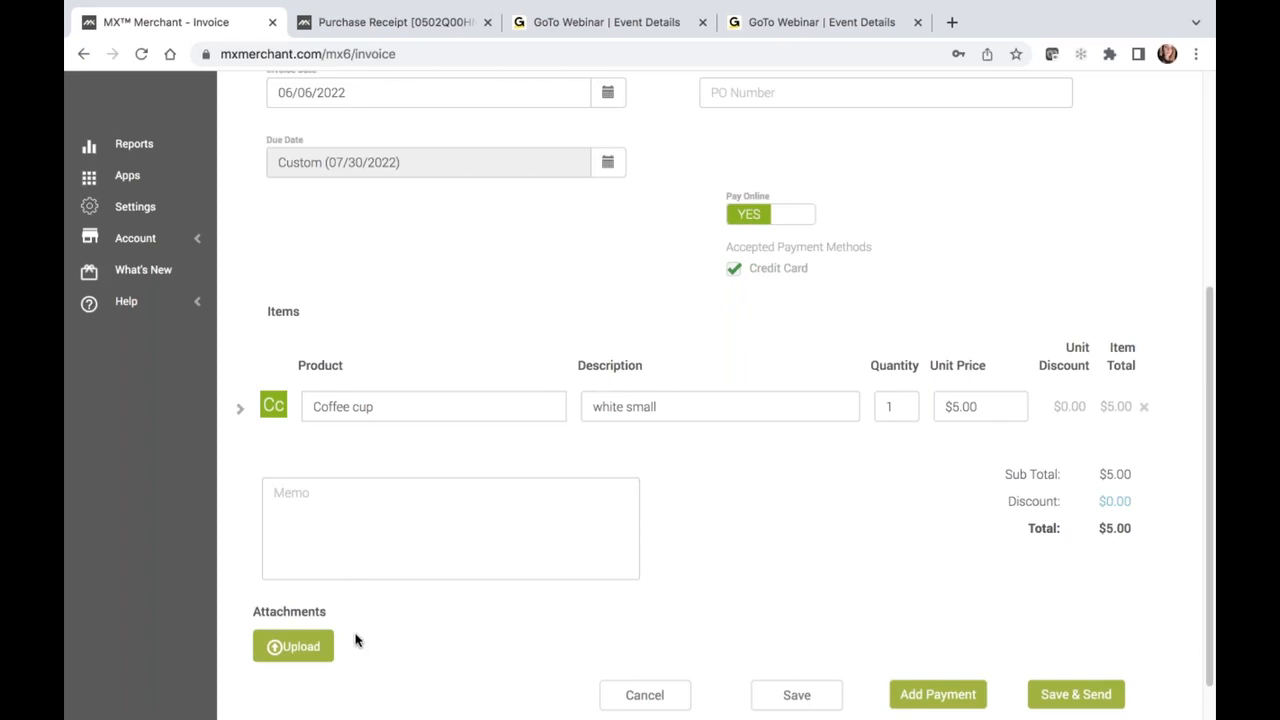
{"action": "scroll", "coordinate": [354, 637], "scroll_direction": "down", "scroll_amount": 1}
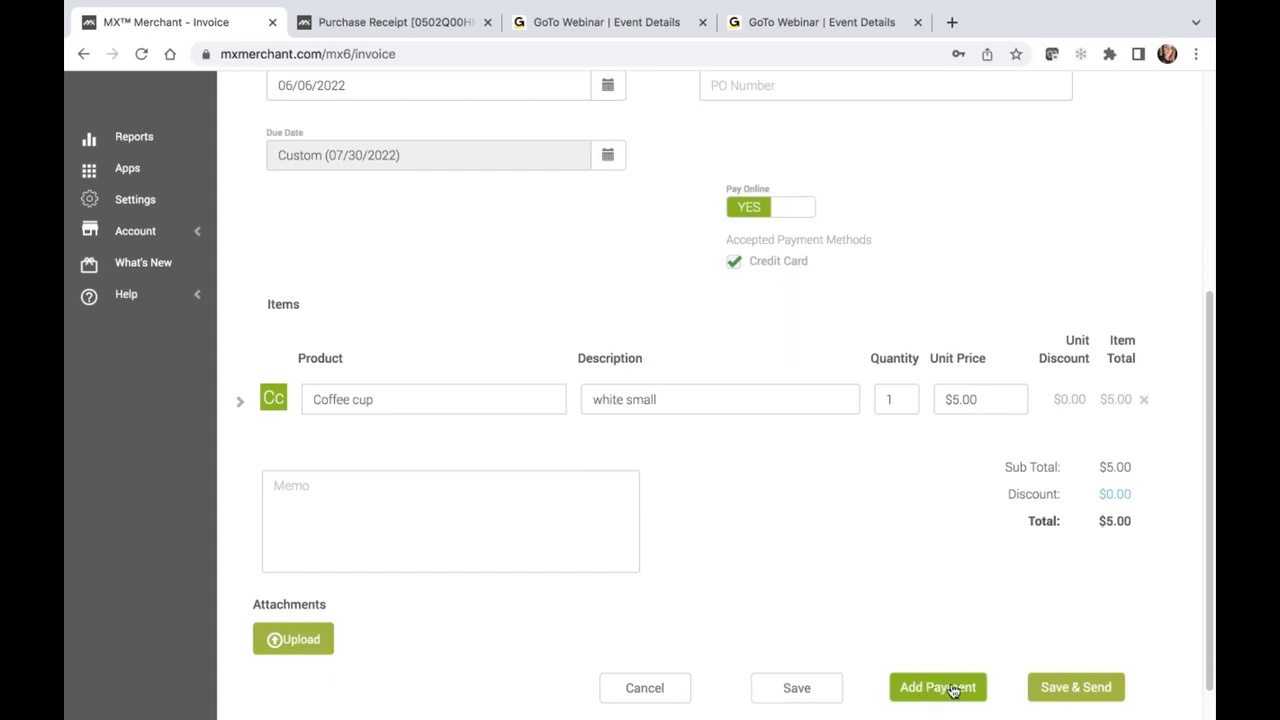
{"action": "left_click", "coordinate": [1056, 688]}
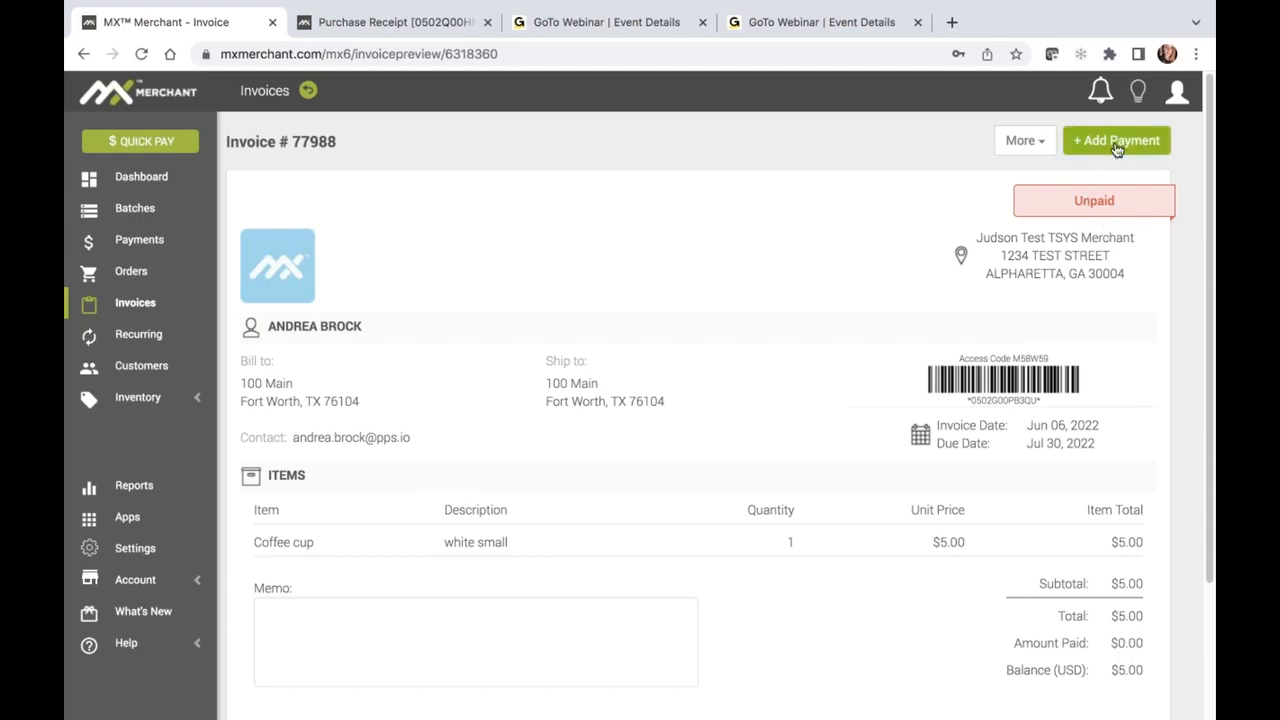
Open the sent invoice's print version through its resend options and review the items, totals, payment method and history
{"action": "left_click", "coordinate": [1043, 150]}
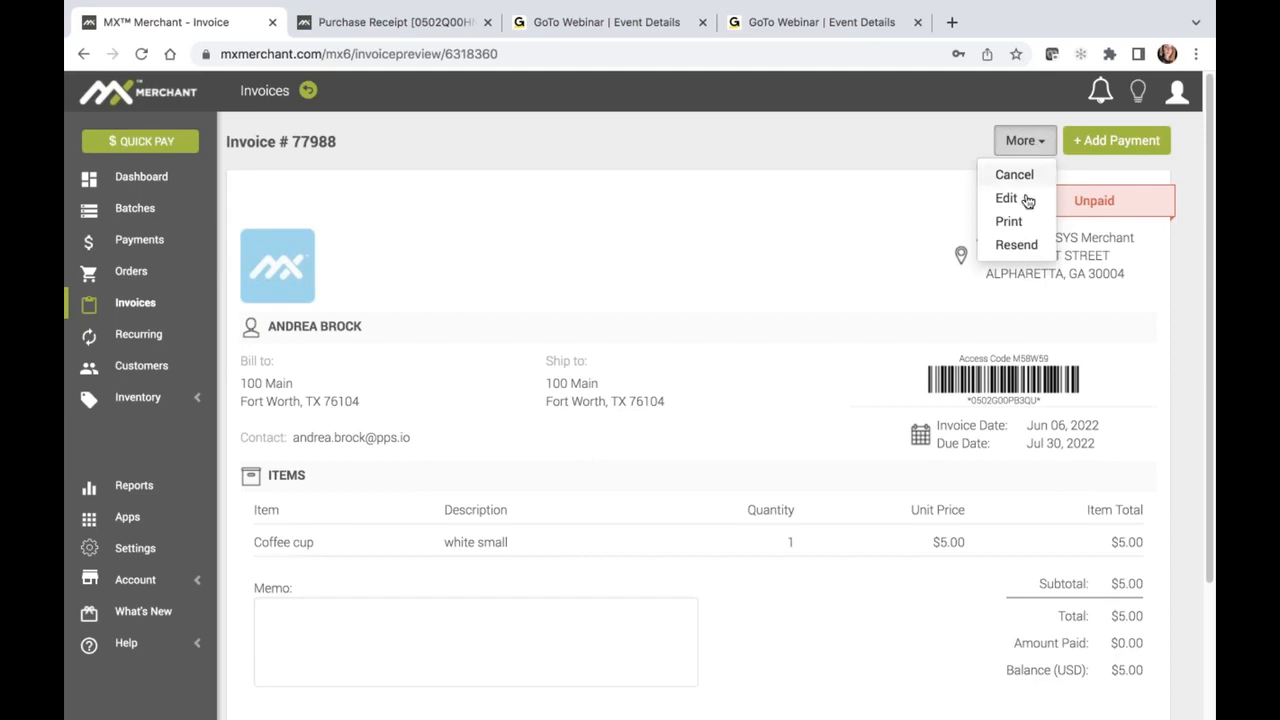
{"action": "left_click", "coordinate": [1016, 245]}
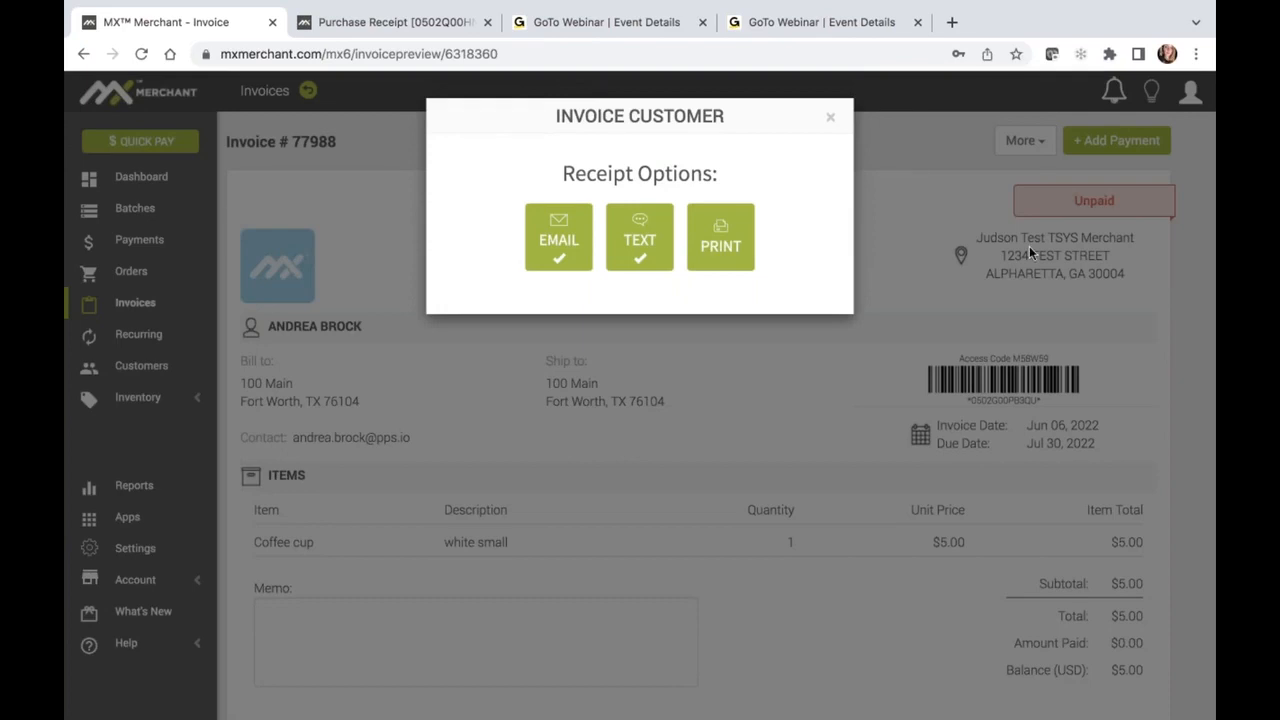
{"action": "left_click", "coordinate": [740, 238]}
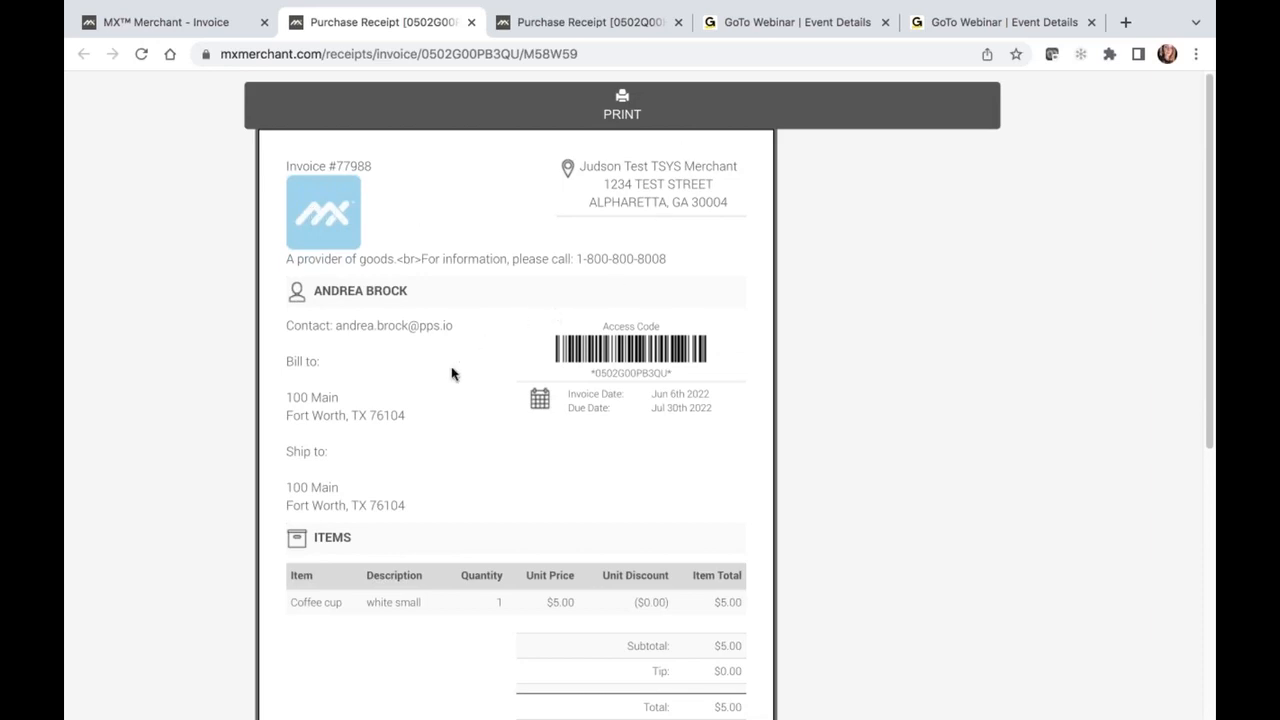
{"action": "scroll", "coordinate": [408, 404], "scroll_direction": "down", "scroll_amount": 2}
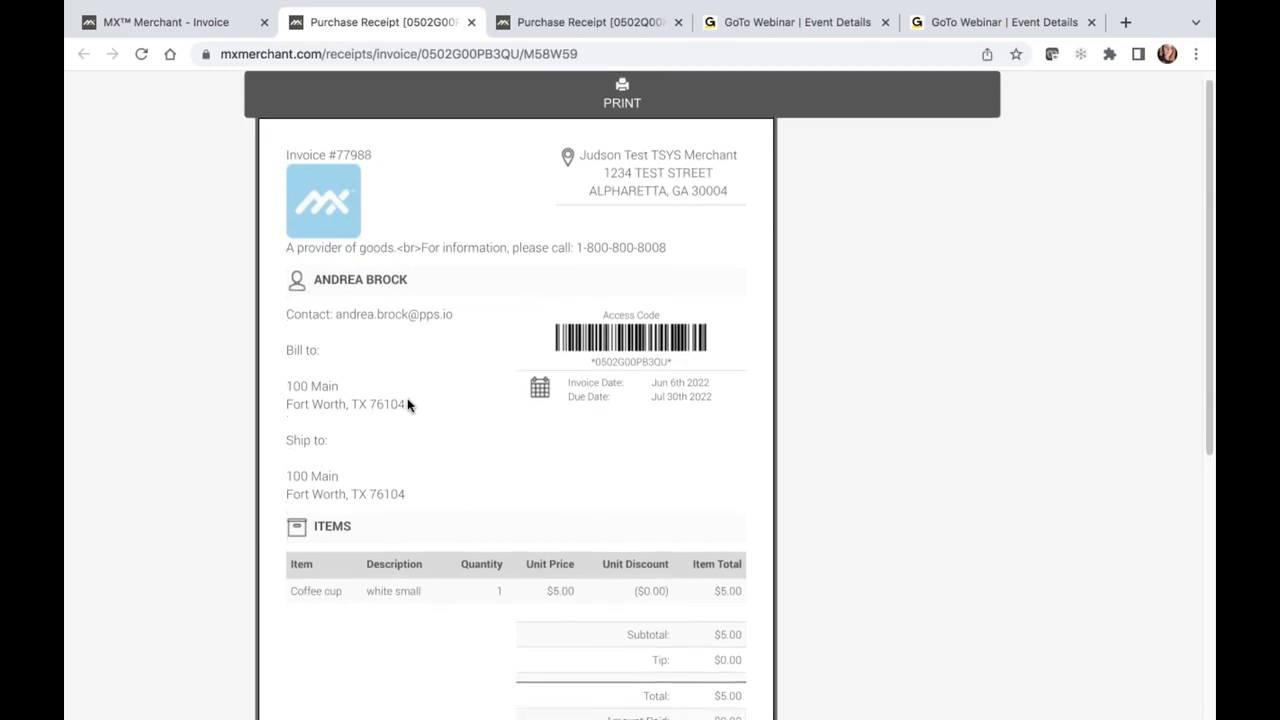
{"action": "scroll", "coordinate": [431, 395], "scroll_direction": "down", "scroll_amount": 1}
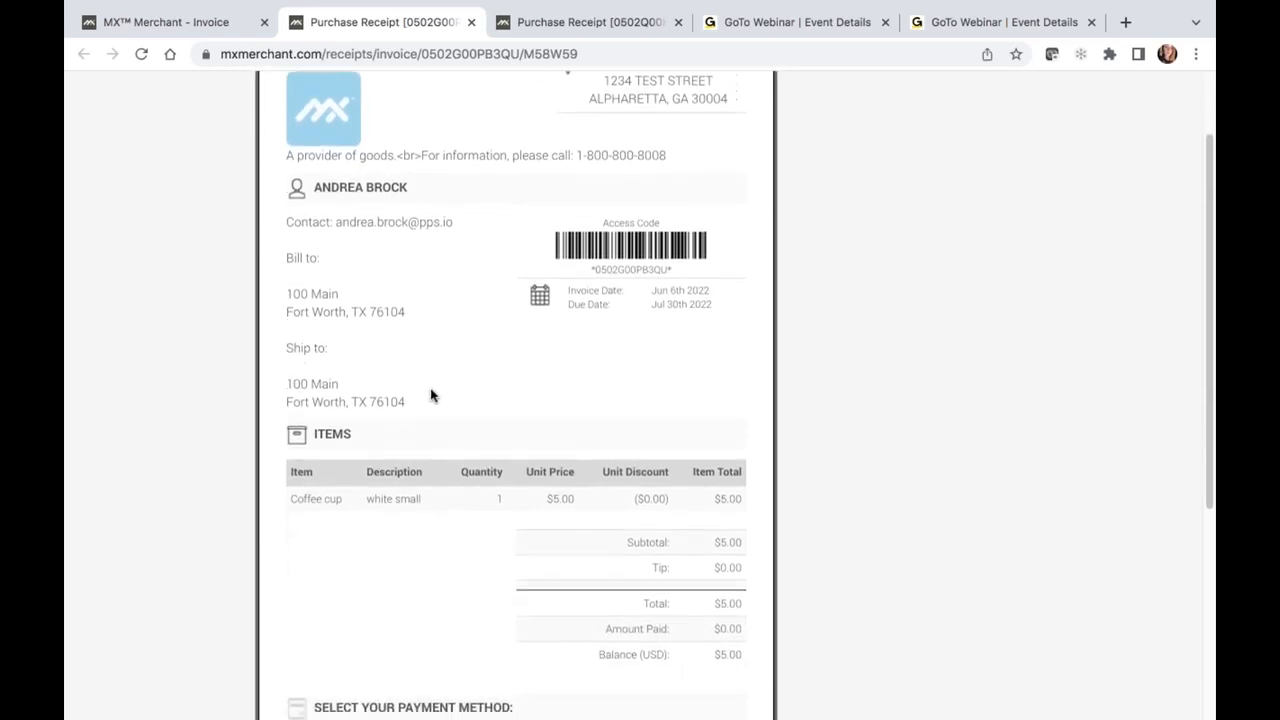
{"action": "scroll", "coordinate": [431, 395], "scroll_direction": "down", "scroll_amount": 4}
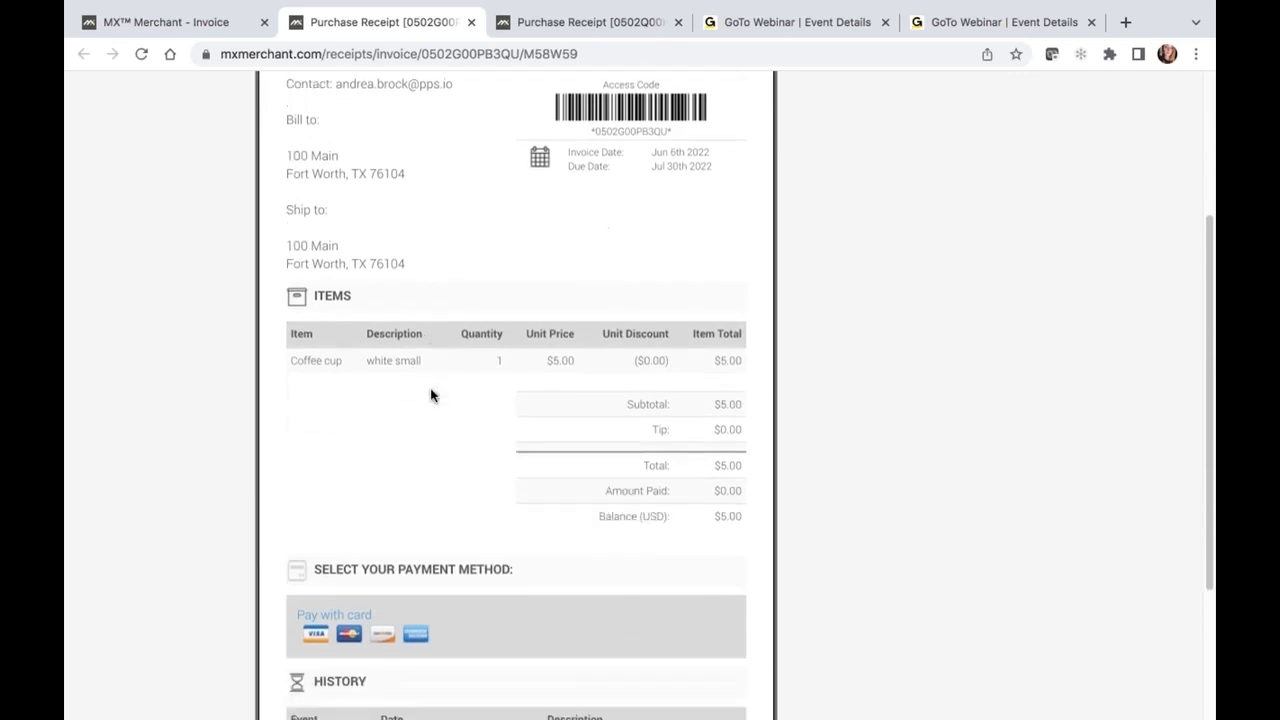
{"action": "scroll", "coordinate": [431, 395], "scroll_direction": "down", "scroll_amount": 1}
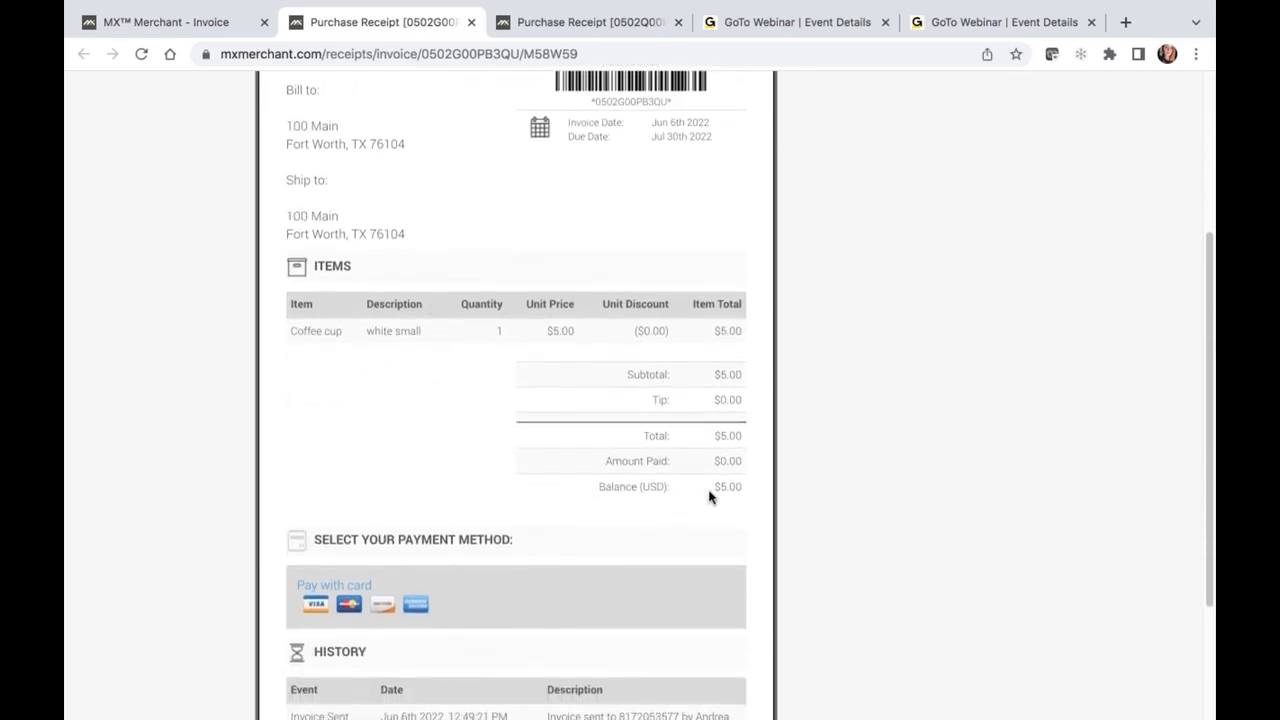
{"action": "scroll", "coordinate": [711, 497], "scroll_direction": "down", "scroll_amount": 5}
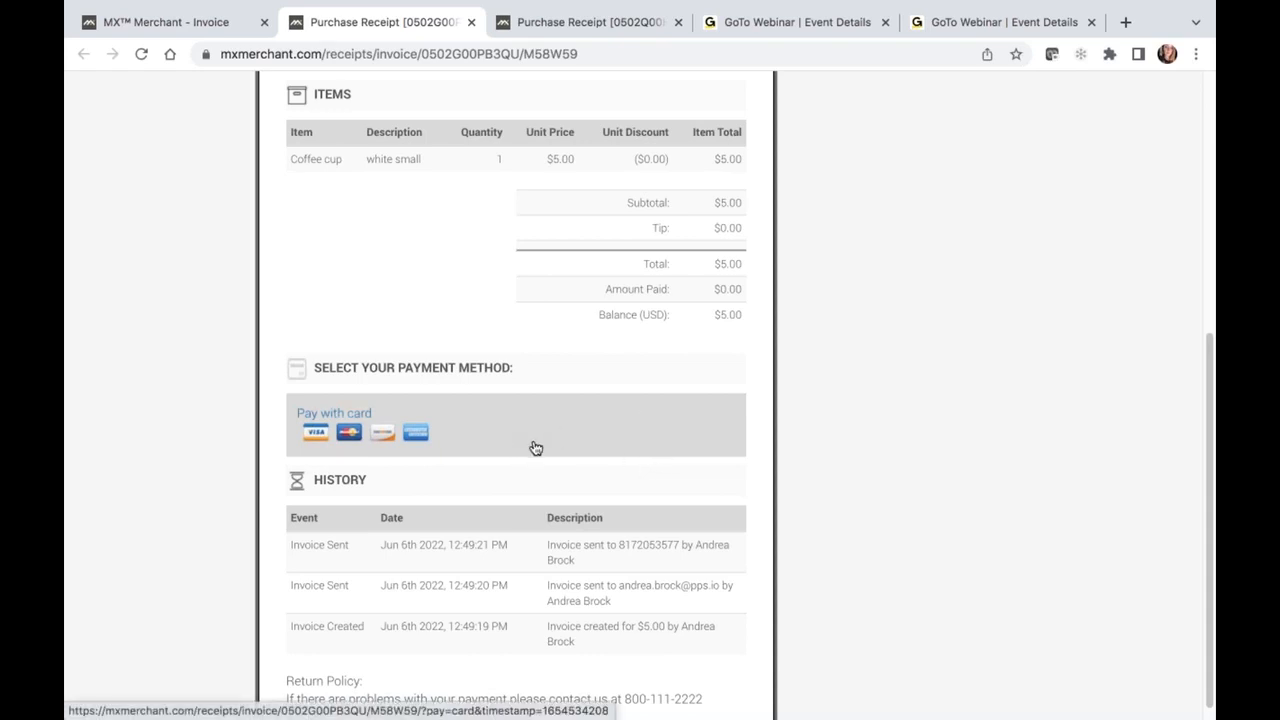
{"action": "scroll", "coordinate": [536, 448], "scroll_direction": "down", "scroll_amount": 1}
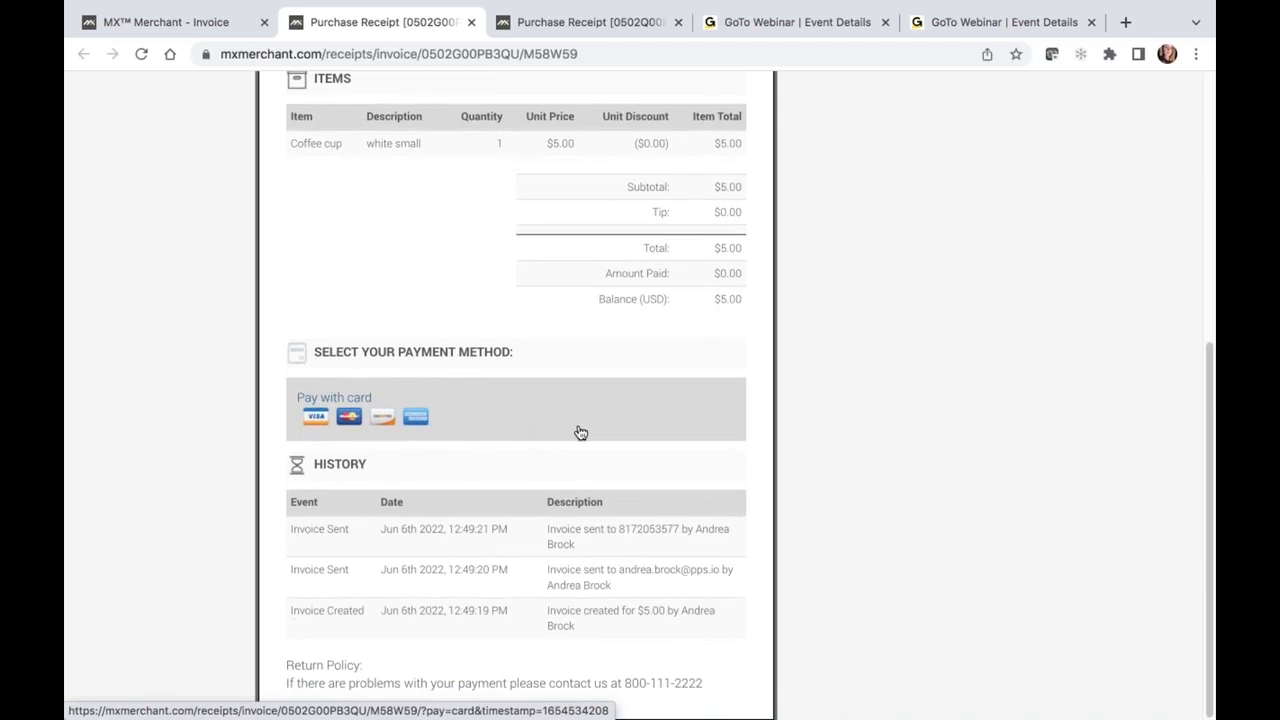